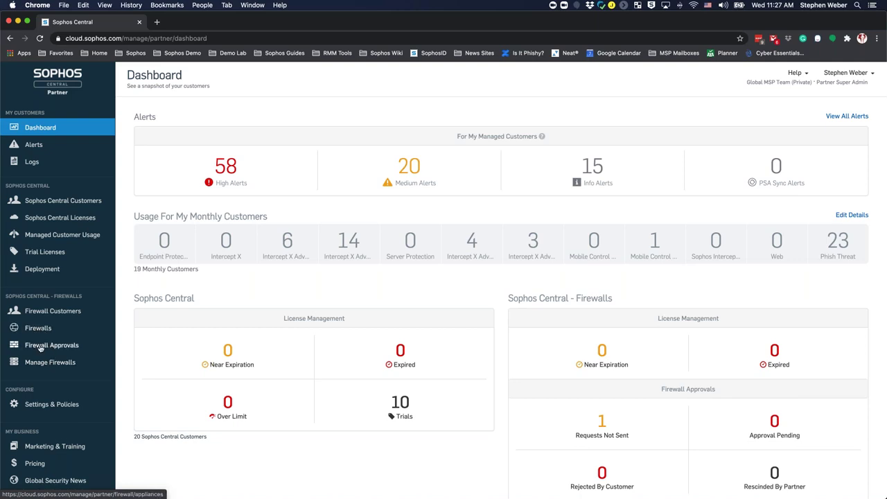
# Review the managed firewalls list, the list of all firewalls and the firewall approval requests, ending on the managed firewalls.
pyautogui.click(39, 330)
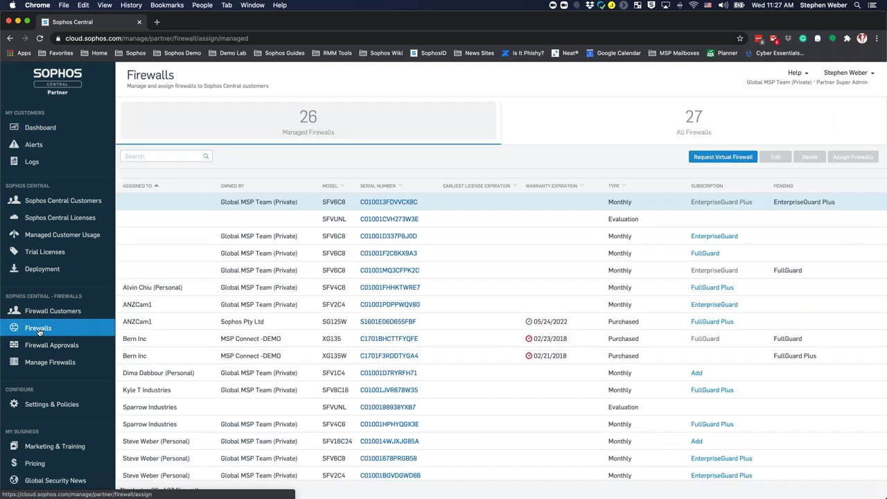
pyautogui.click(631, 136)
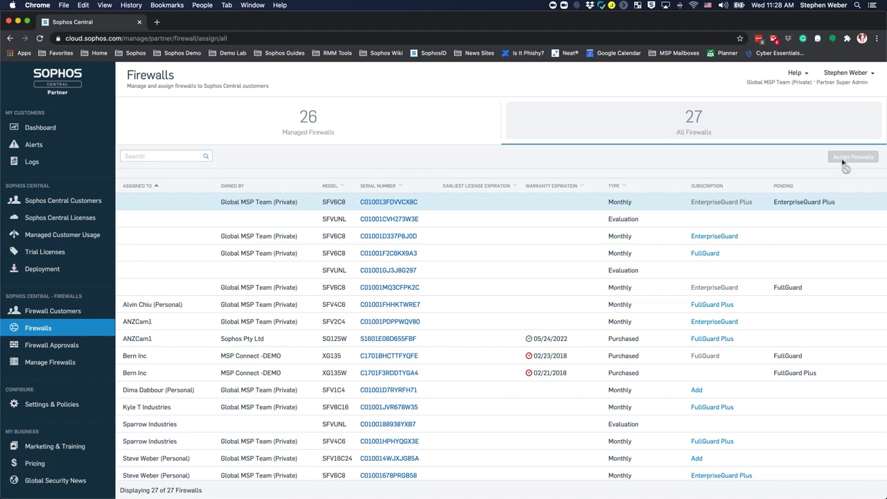
pyautogui.click(429, 135)
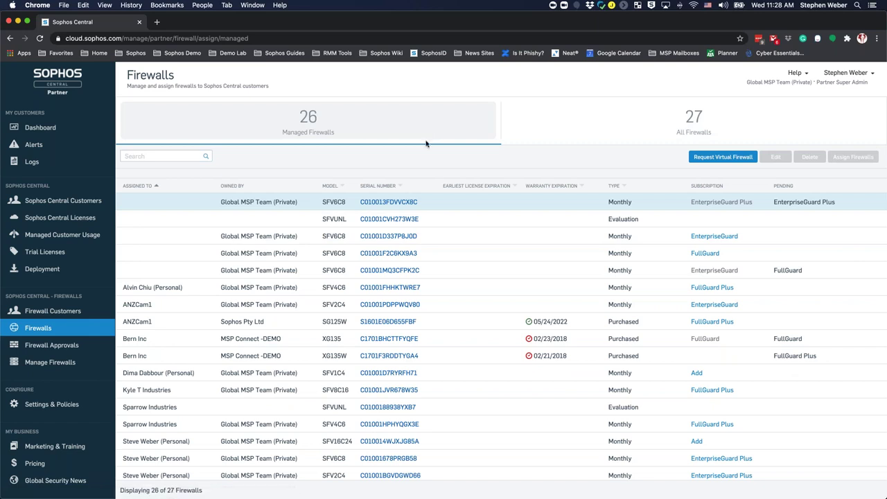
pyautogui.click(69, 352)
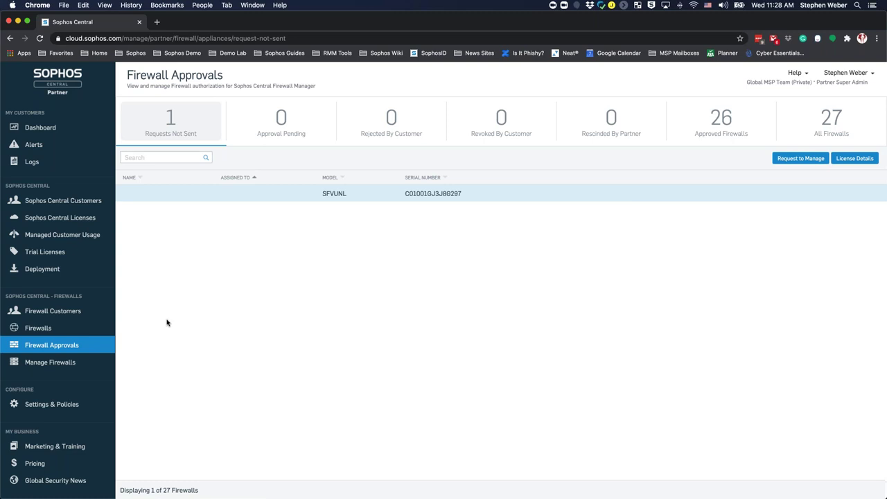
pyautogui.click(38, 328)
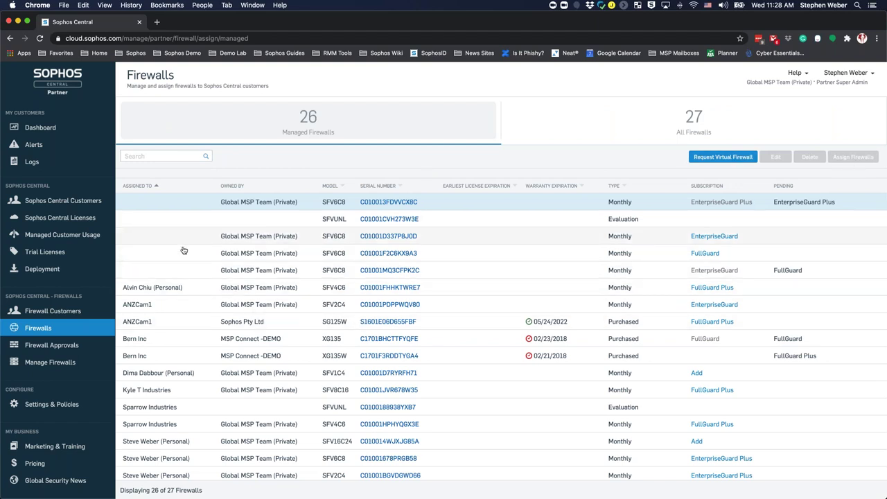
# Inspect the details and customer assignment of ANZCam1's purchased SG125W firewall, leaving them without saving.
pyautogui.click(265, 250)
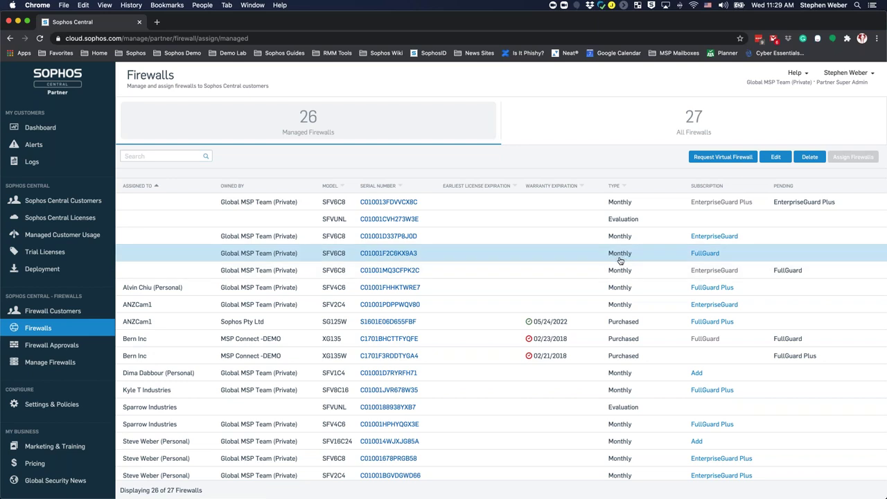
pyautogui.click(451, 325)
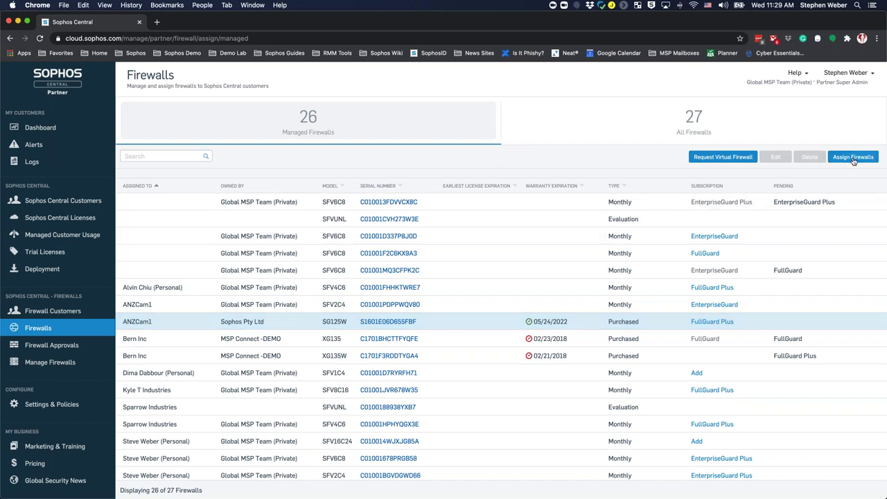
pyautogui.click(378, 323)
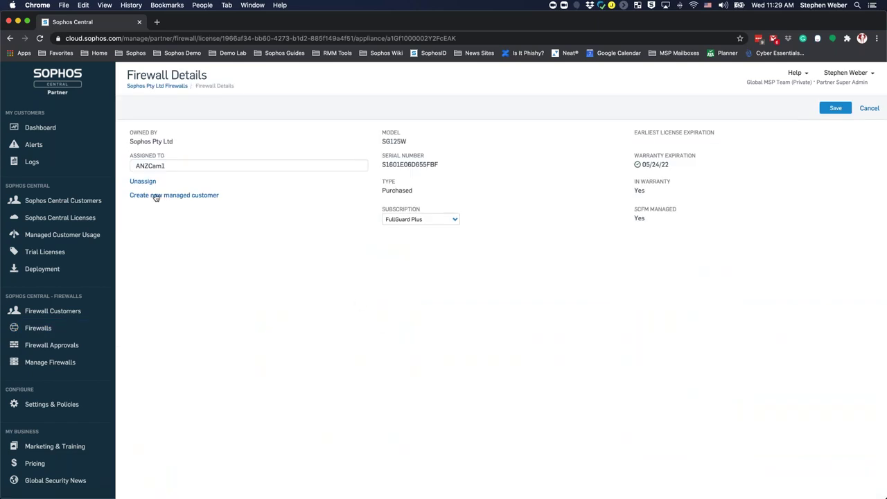
pyautogui.click(189, 168)
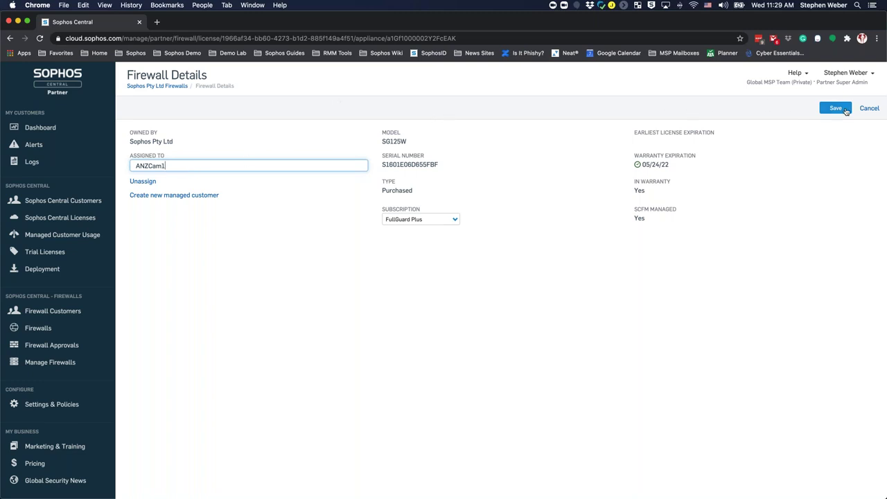
pyautogui.click(867, 109)
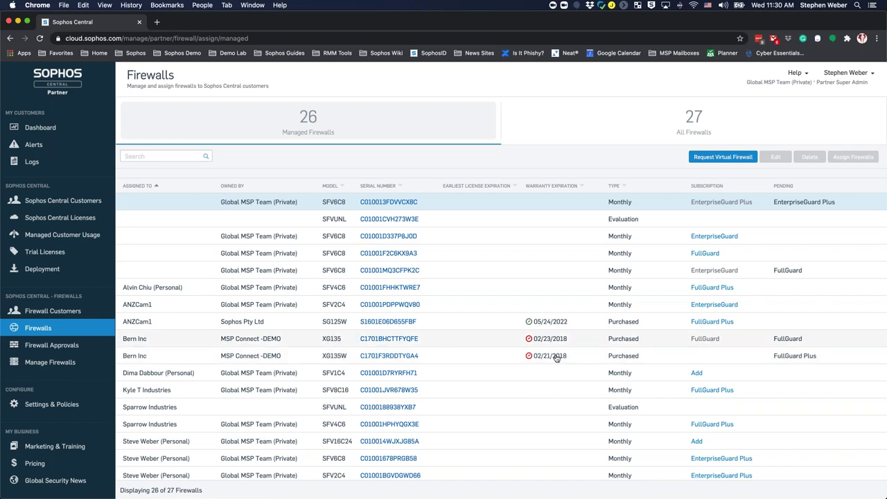
# Try adding an EnterpriseGuard Plus subscription to the monthly SFV1C4 firewall, and cancel the change.
pyautogui.click(698, 374)
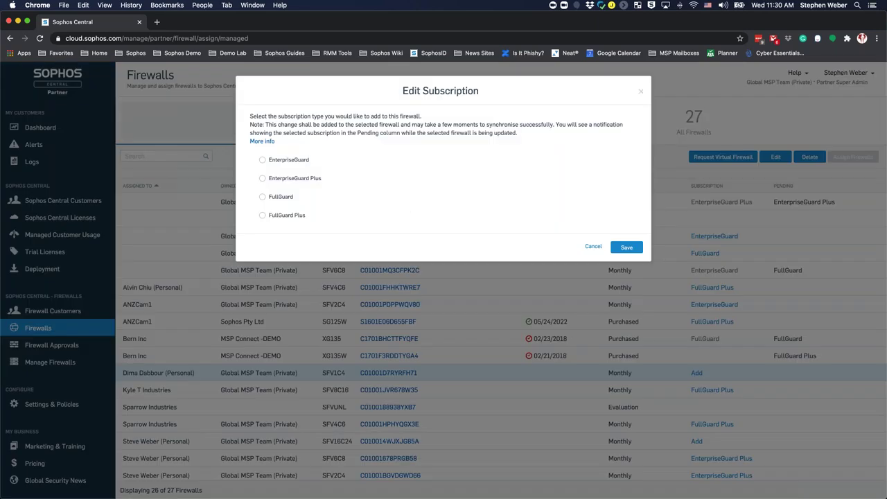
pyautogui.click(263, 180)
pyautogui.click(593, 247)
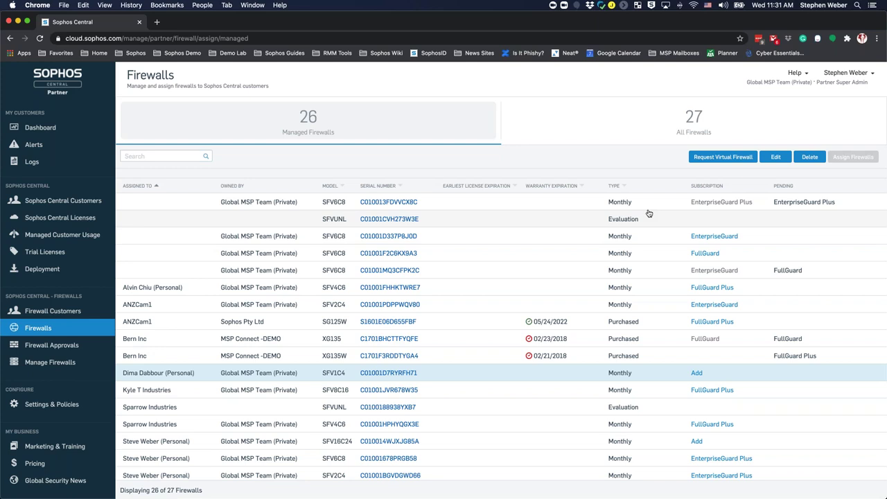
# Start a virtual firewall request with the test lab registrant e-mail, size 2C4 and the EnterpriseGuard Plus subscription.
pyautogui.click(721, 158)
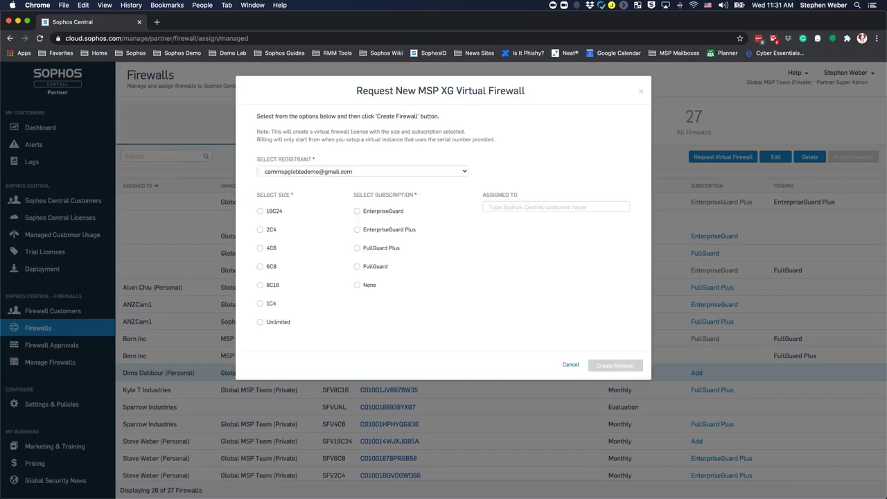
pyautogui.click(462, 172)
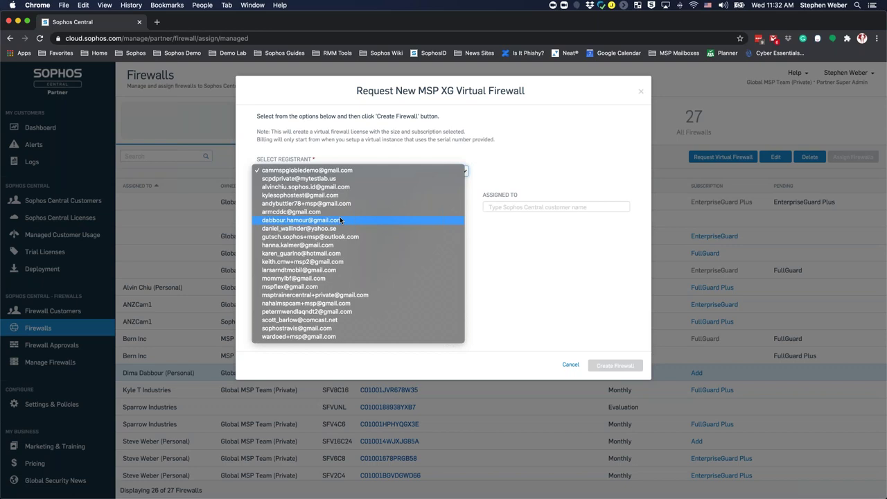
pyautogui.click(330, 179)
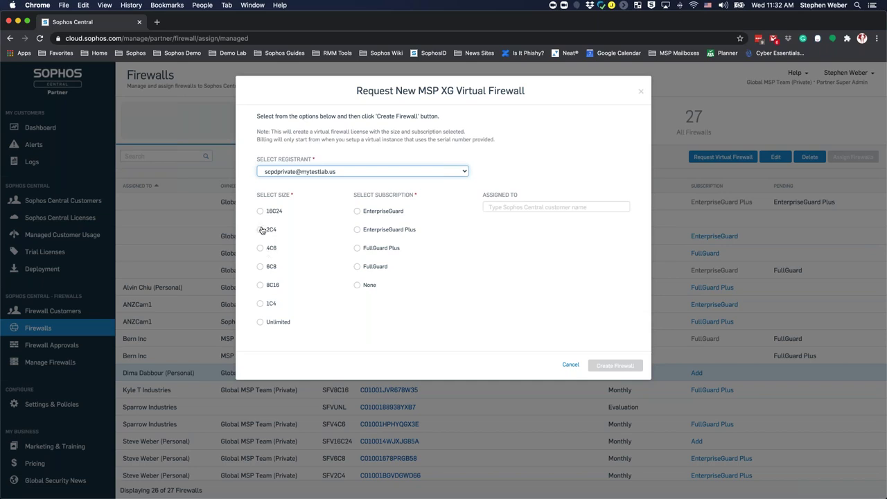
pyautogui.click(260, 231)
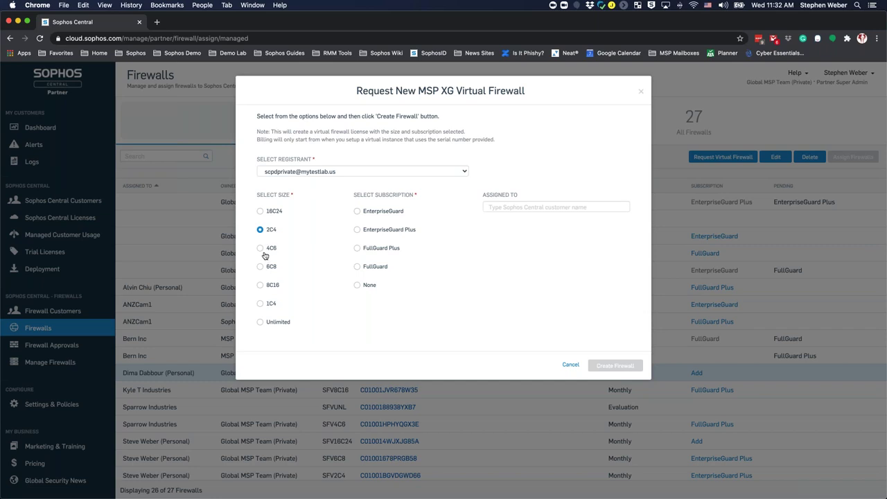
pyautogui.click(358, 230)
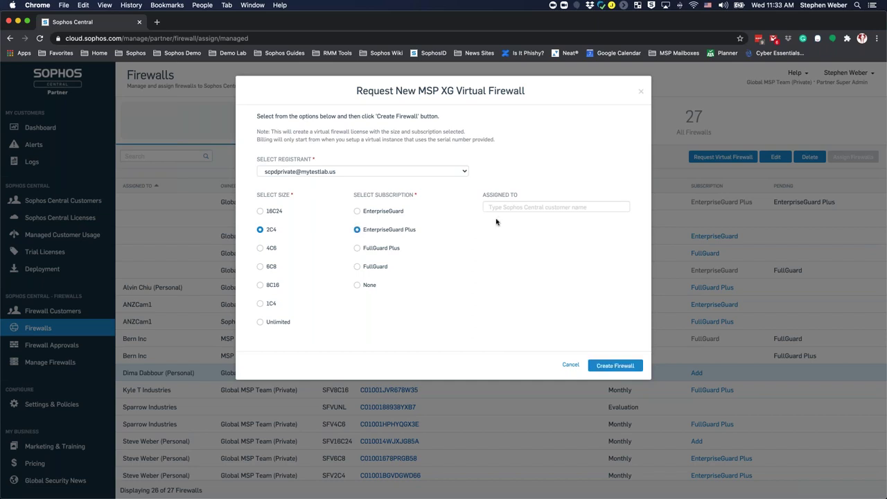
# Assign the requested virtual firewall to the partner's own personal customer account and confirm its creation.
pyautogui.click(537, 208)
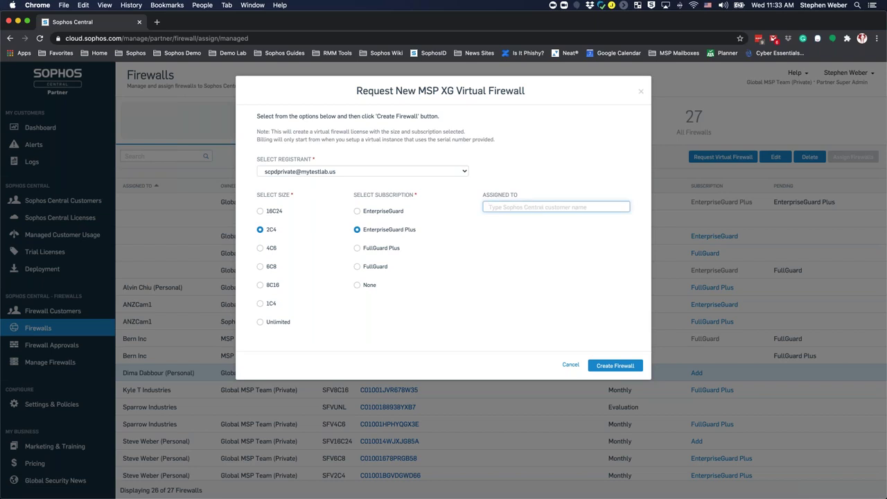
pyautogui.write('Steve')
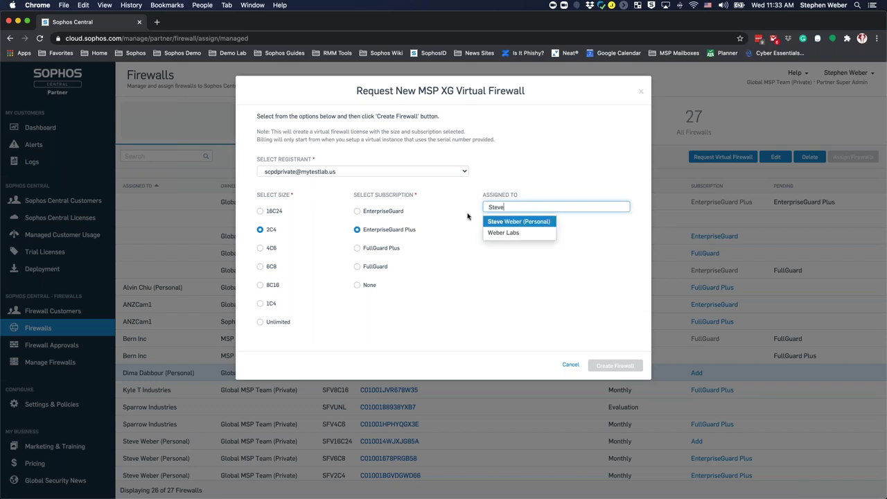
pyautogui.click(519, 222)
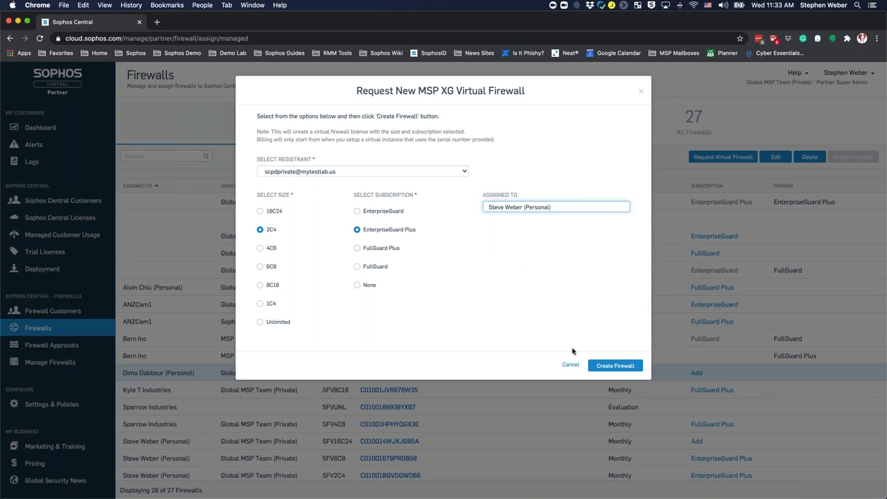
pyautogui.click(613, 365)
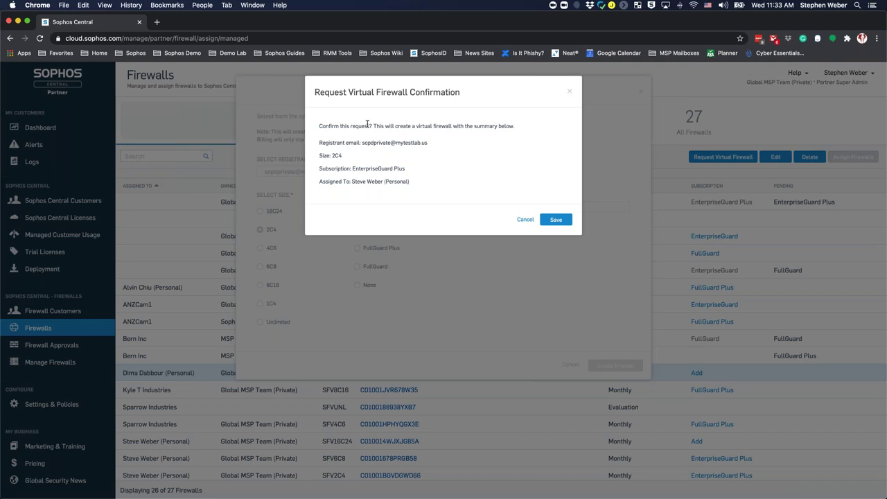
pyautogui.click(557, 219)
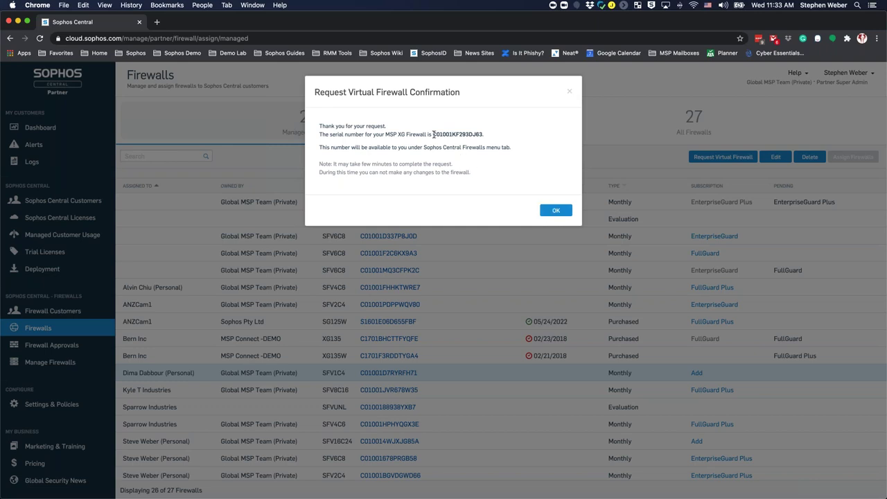
# Copy the new firewall's serial number from the confirmation and search the managed firewalls for it.
pyautogui.moveTo(433, 134); pyautogui.dragTo(483, 133)
pyautogui.press('super+c')
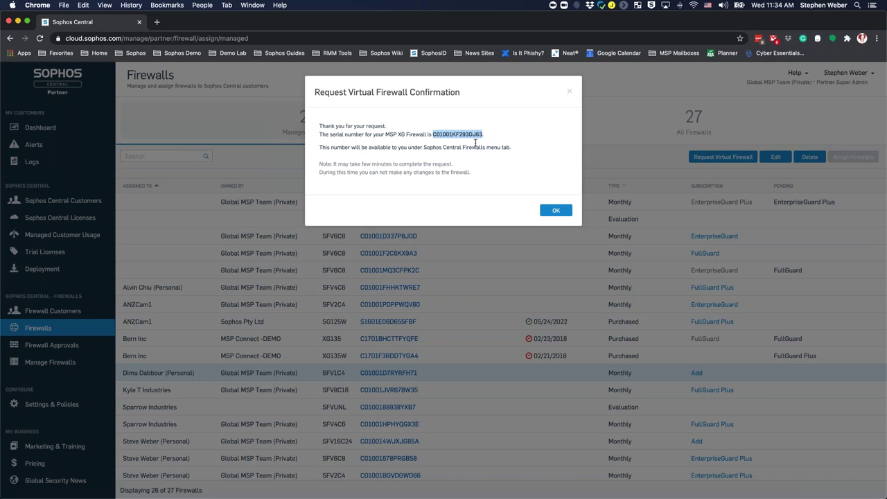
pyautogui.click(560, 213)
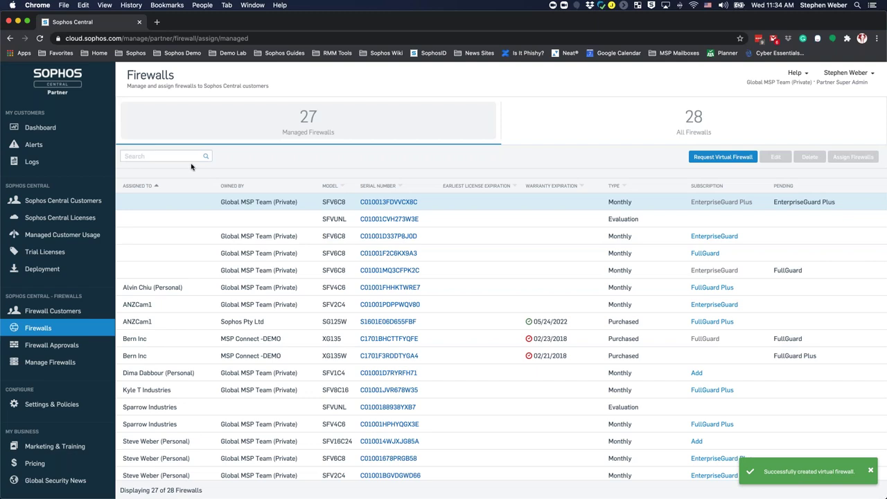
pyautogui.click(177, 157)
pyautogui.press('super+v')
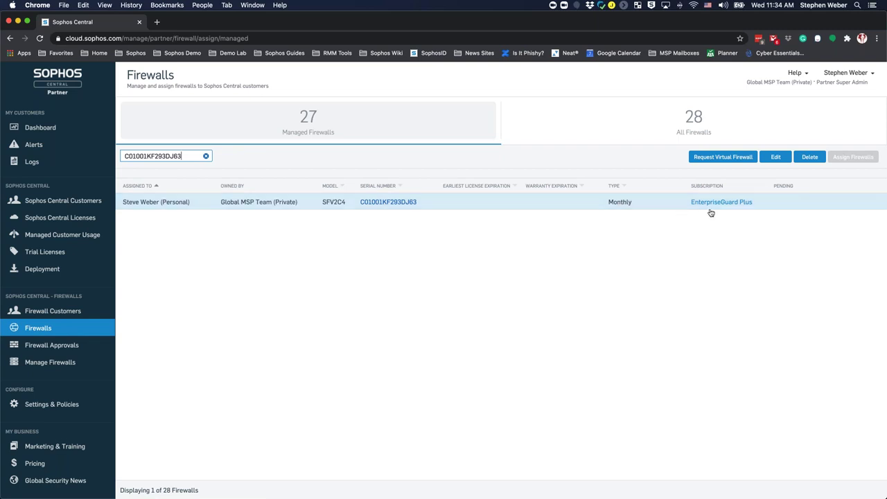
# Try changing the new virtual firewall to size 4C6 with FullGuard Plus, and cancel the edit.
pyautogui.click(775, 159)
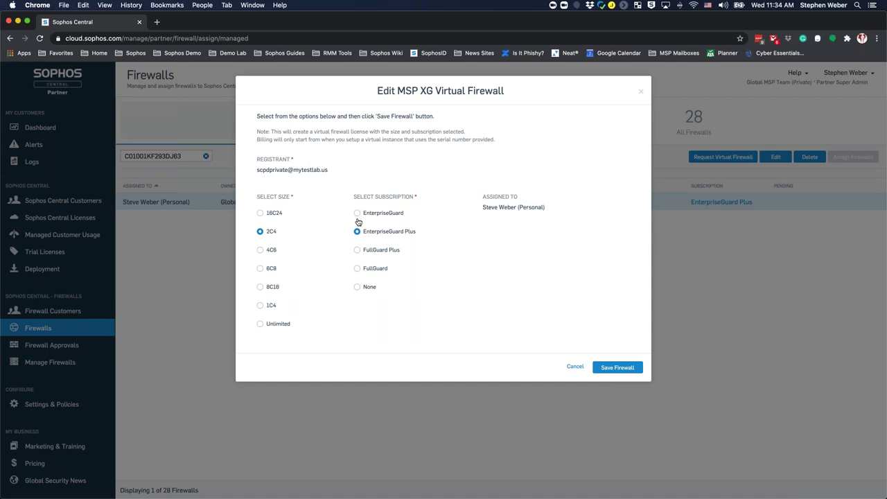
pyautogui.click(357, 252)
pyautogui.click(261, 252)
pyautogui.click(576, 367)
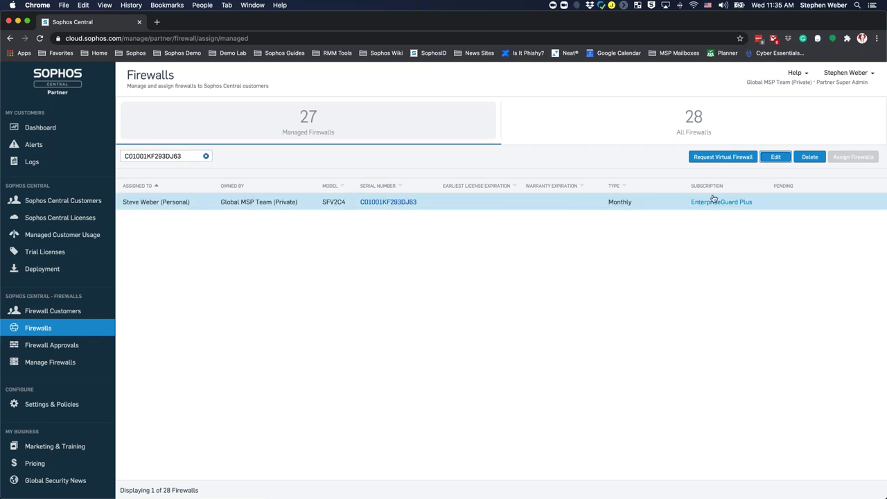
# Permanently delete the new 2C4 virtual firewall, acknowledging the device deletion.
pyautogui.click(810, 156)
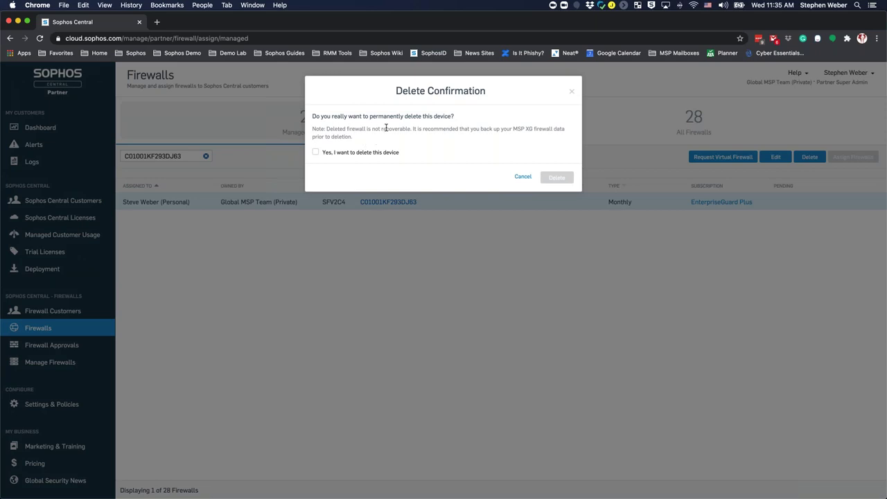
pyautogui.moveTo(340, 128); pyautogui.dragTo(413, 126)
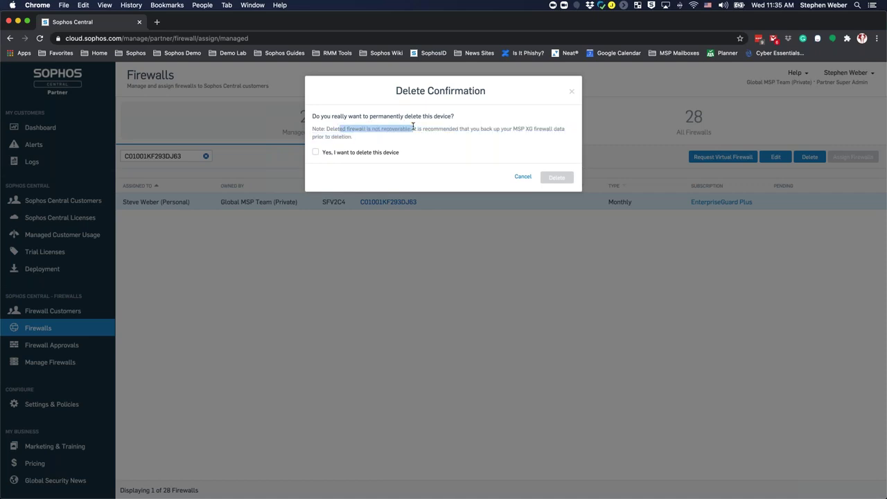
pyautogui.click(316, 152)
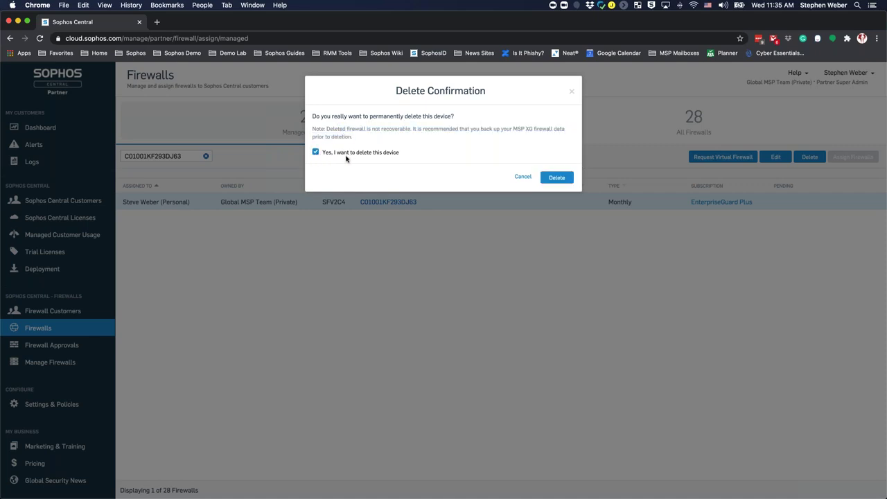
pyautogui.click(558, 177)
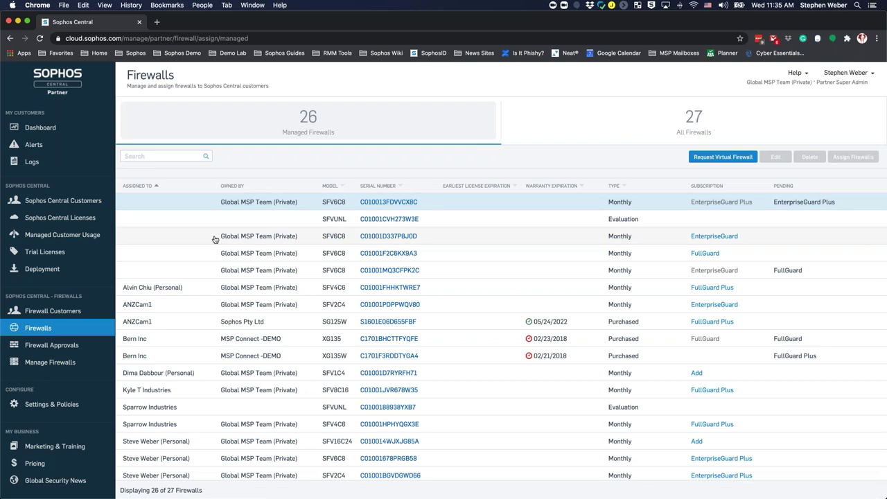
# Launch Sophos Central Admin for the customer with the Termed licence type in the managed customer usage list.
pyautogui.click(78, 237)
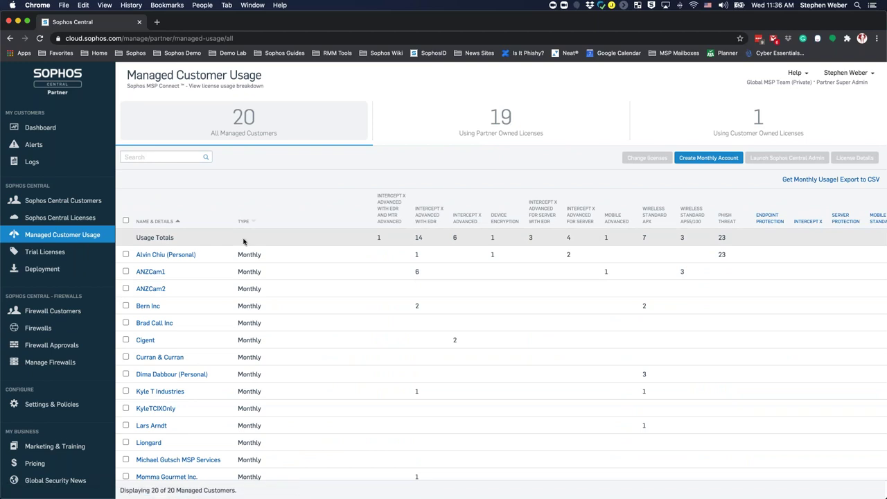
pyautogui.scroll(-5, 242, 312)
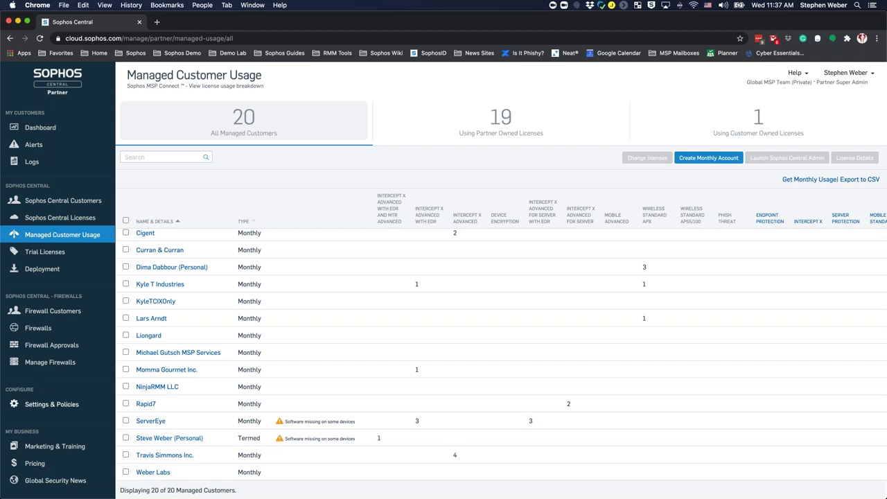
pyautogui.click(126, 438)
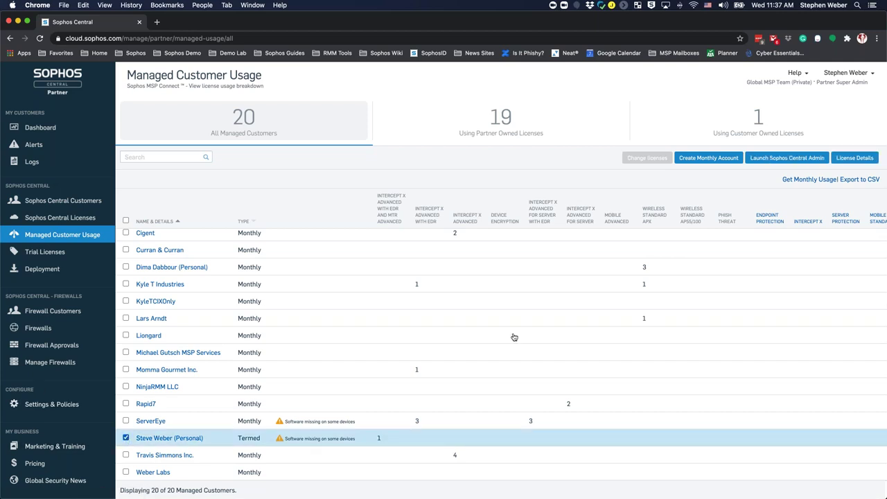
pyautogui.click(775, 160)
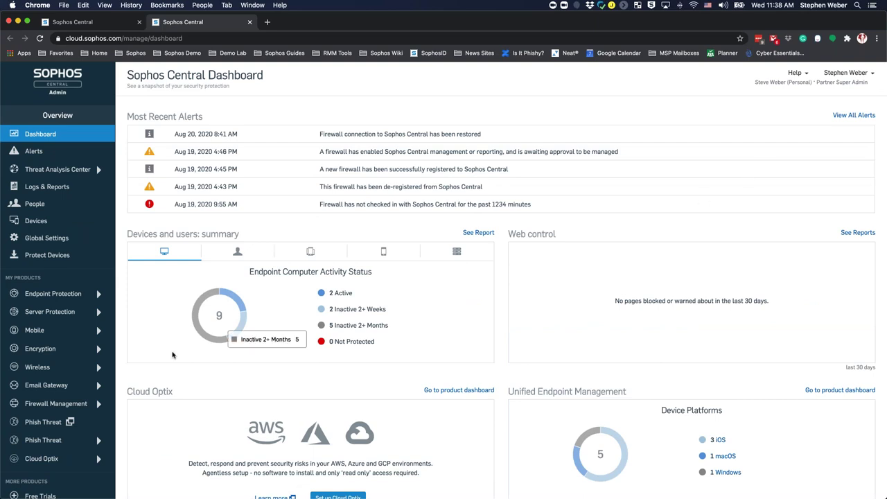
# Open the backup page in Firewall Management and check the option for adding a firewall to the backup schedule.
pyautogui.click(72, 404)
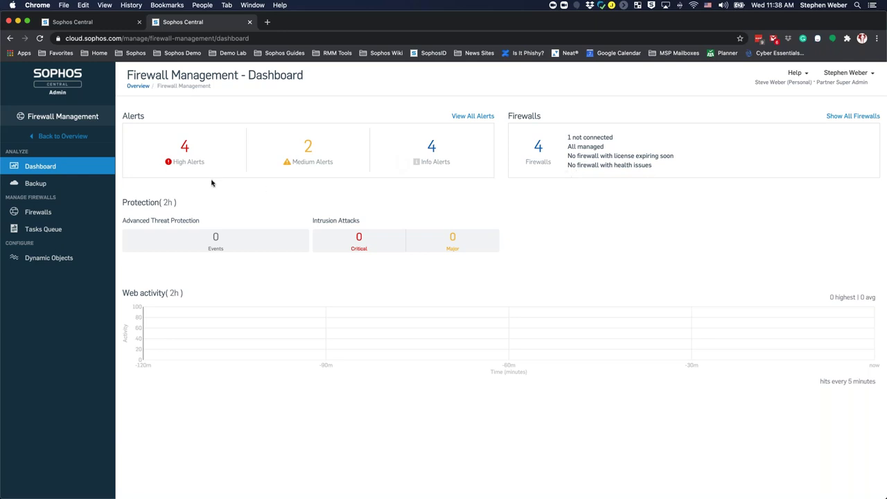
pyautogui.click(35, 184)
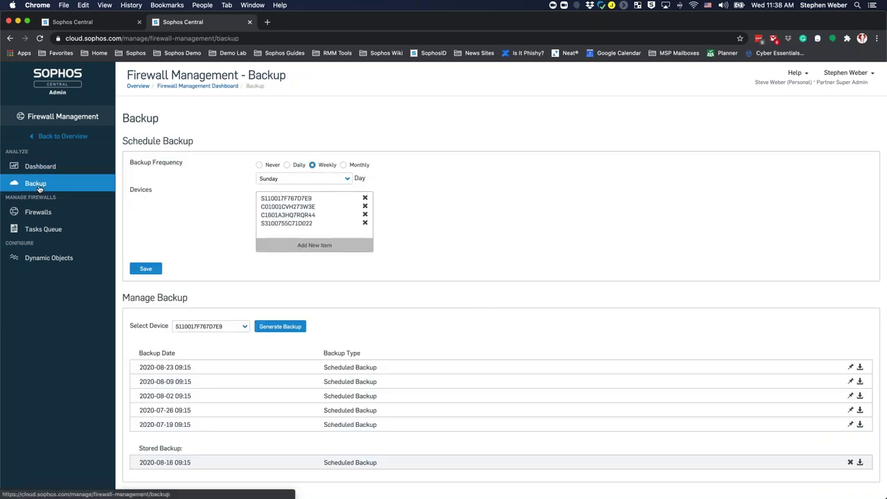
pyautogui.click(311, 247)
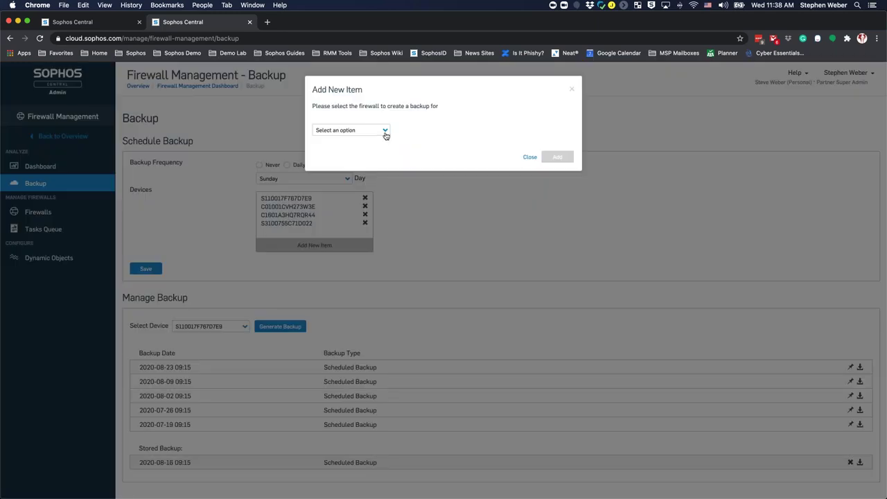
pyautogui.click(529, 157)
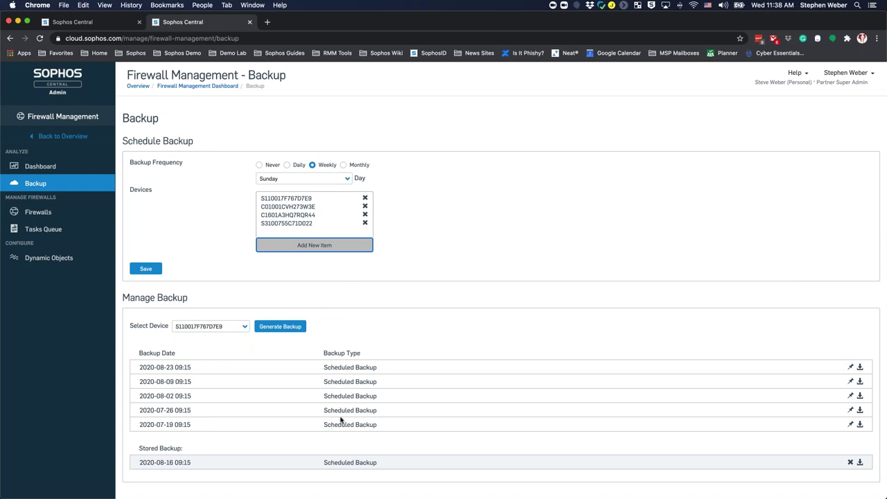
pyautogui.click(245, 330)
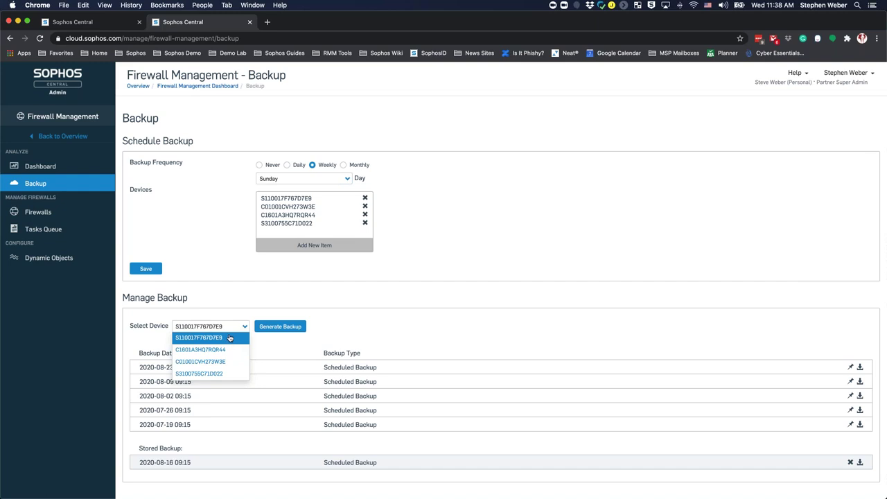
pyautogui.click(267, 345)
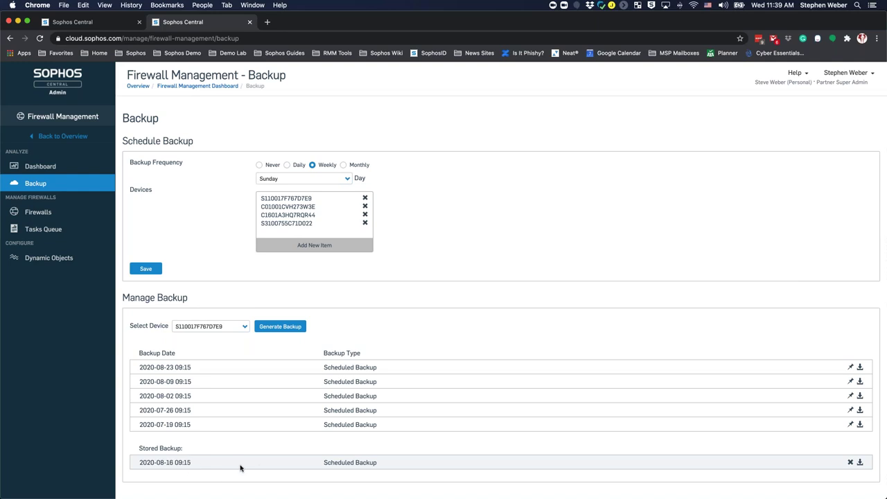
pyautogui.click(851, 367)
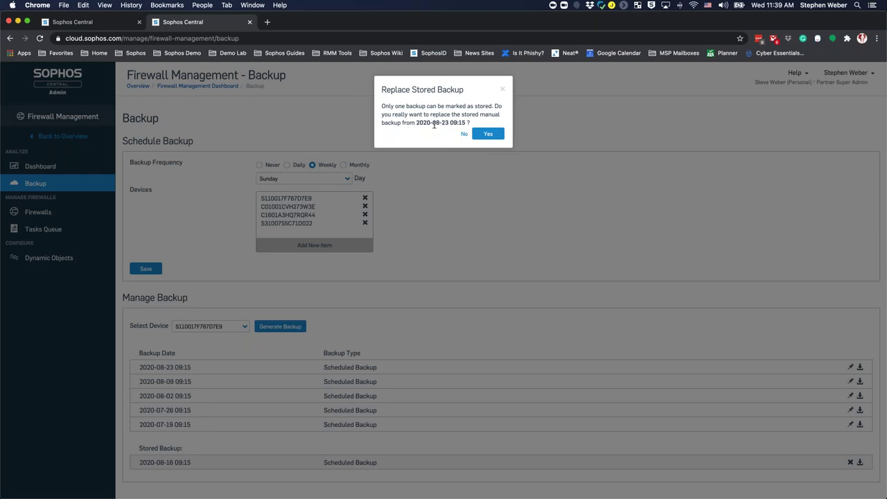
pyautogui.click(489, 134)
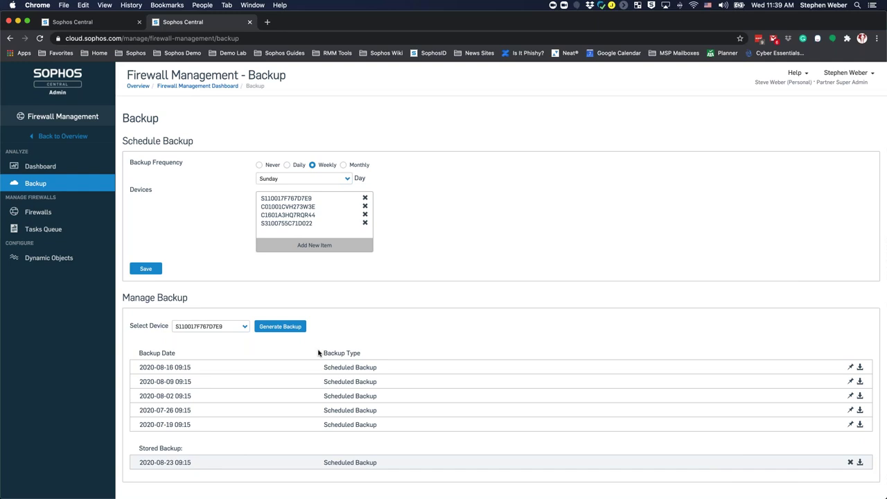
# Review the release notes of firmware upgrade 18.0.1.396 for the CFFW SG 115 firewall and leave without upgrading.
pyautogui.click(55, 212)
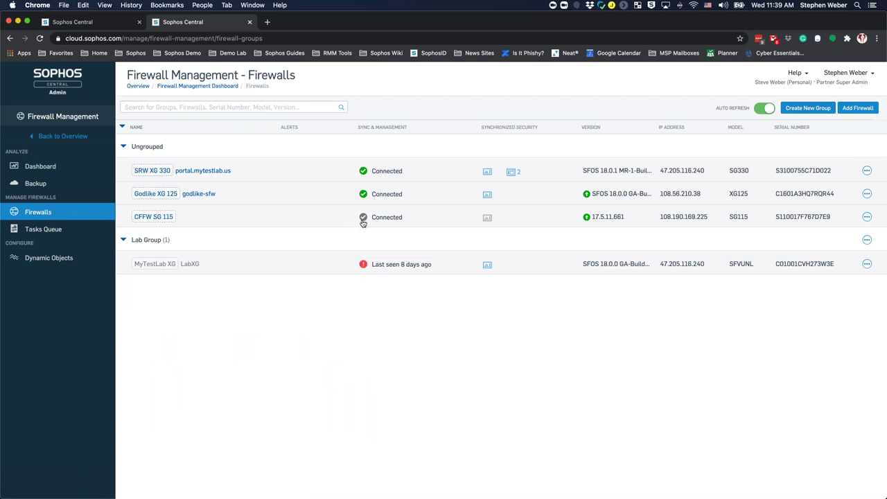
pyautogui.click(587, 219)
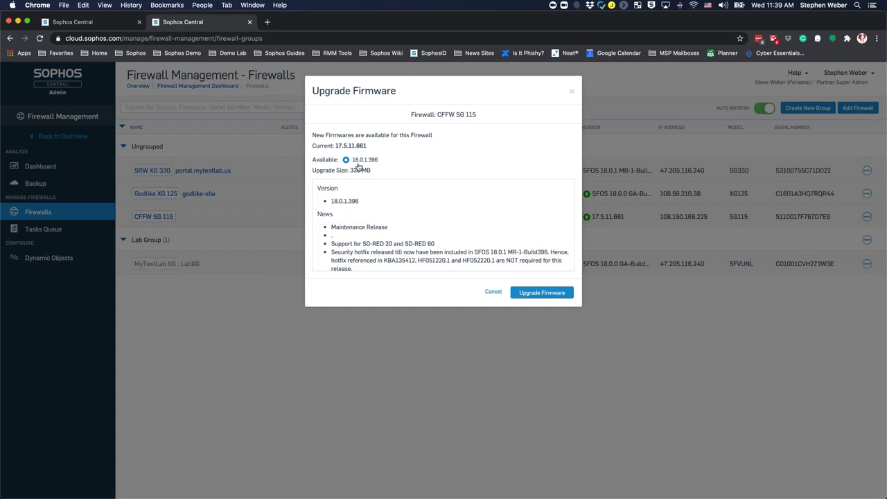
pyautogui.scroll(-5, 435, 238)
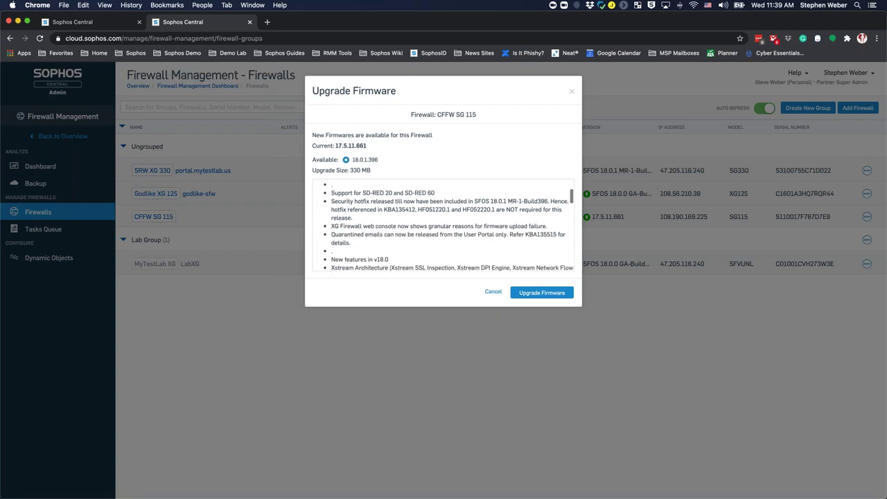
pyautogui.scroll(-6, 435, 238)
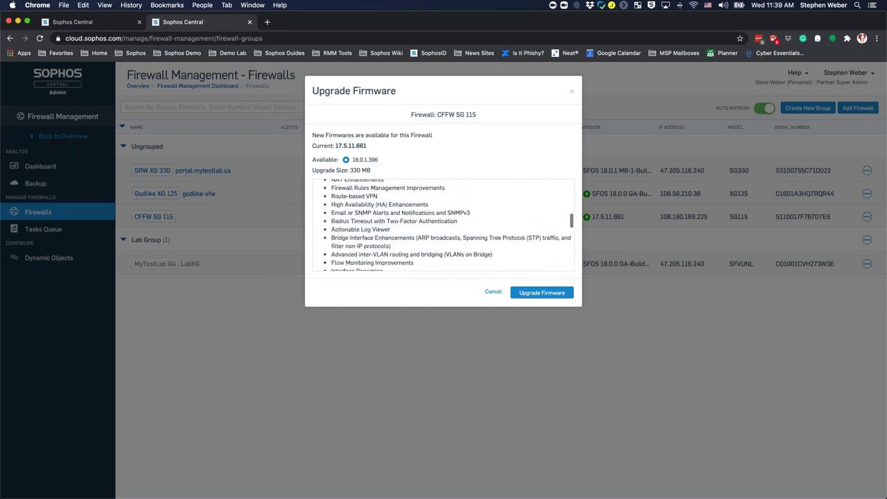
pyautogui.scroll(10, 442, 226)
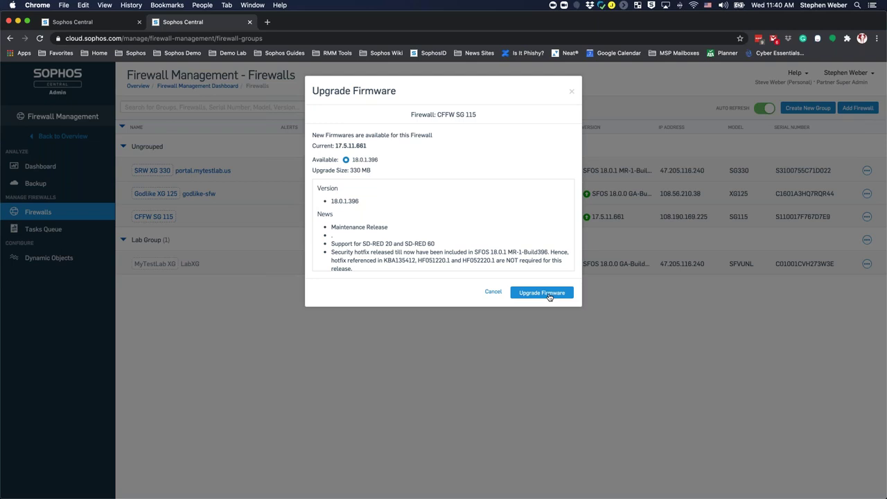
pyautogui.click(492, 293)
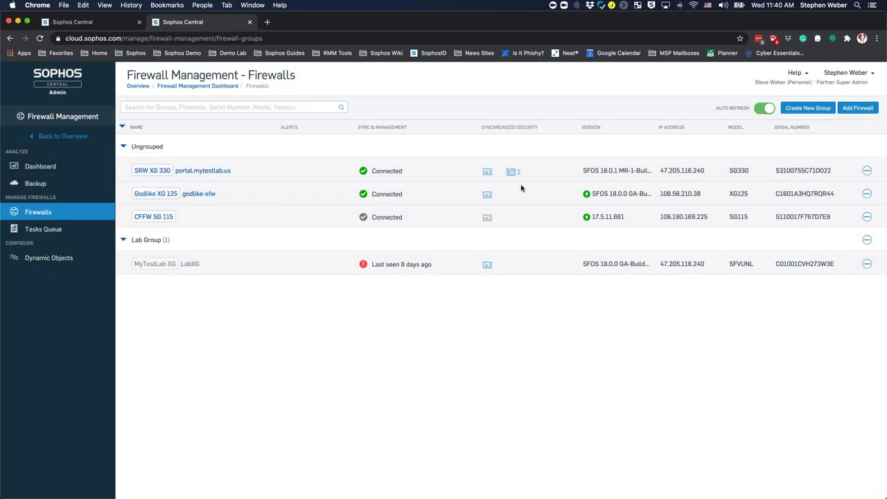
# Review the available firmware upgrade and the management actions for the Godlike XG 125 firewall without applying any.
pyautogui.click(586, 194)
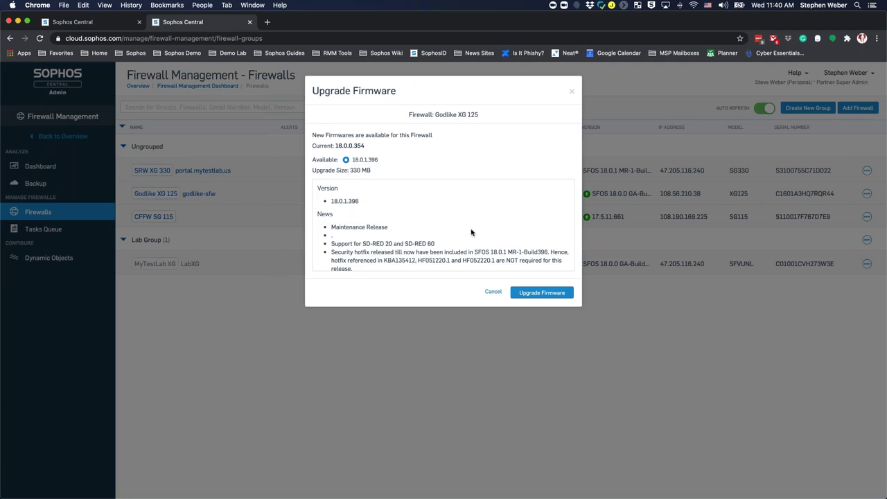
pyautogui.click(492, 293)
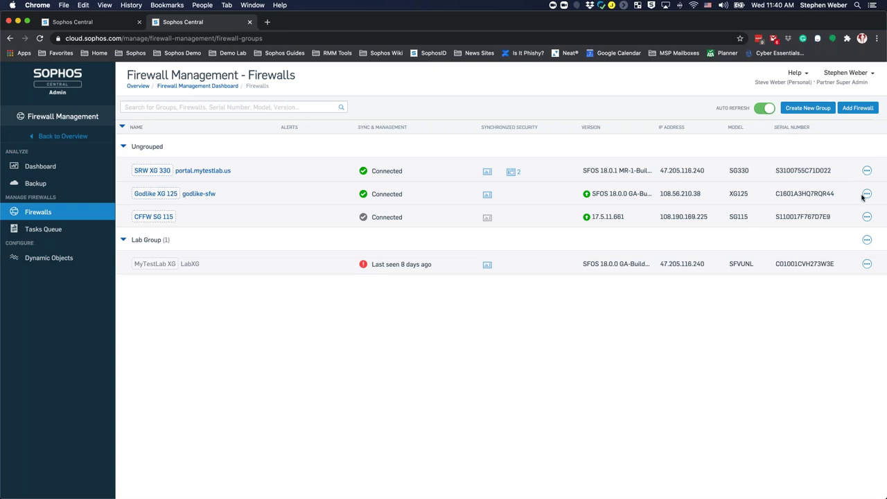
pyautogui.click(868, 194)
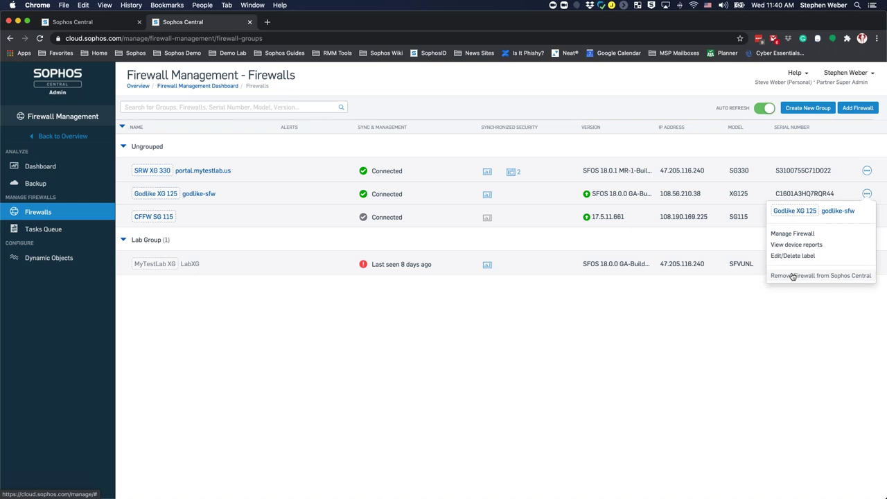
pyautogui.click(617, 305)
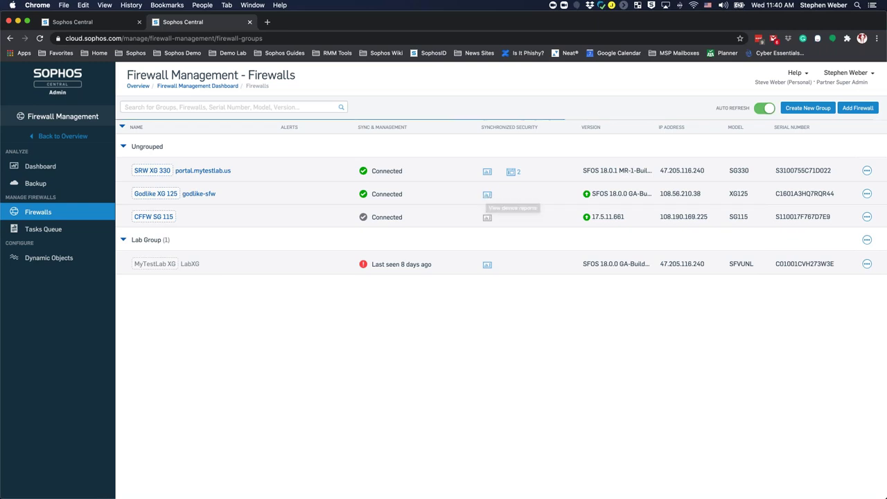
# Open the report generator for the MyTestLab XG firewall and check which firewalls can be selected.
pyautogui.click(487, 265)
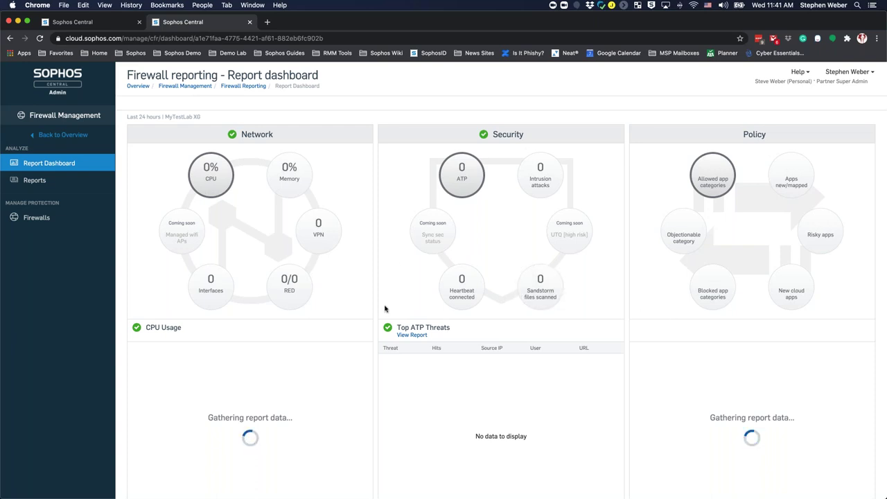
pyautogui.click(33, 182)
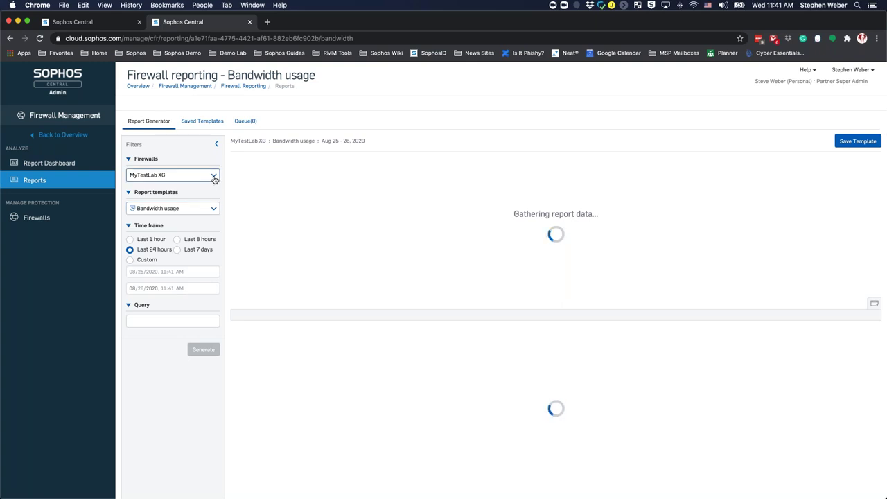
pyautogui.click(214, 177)
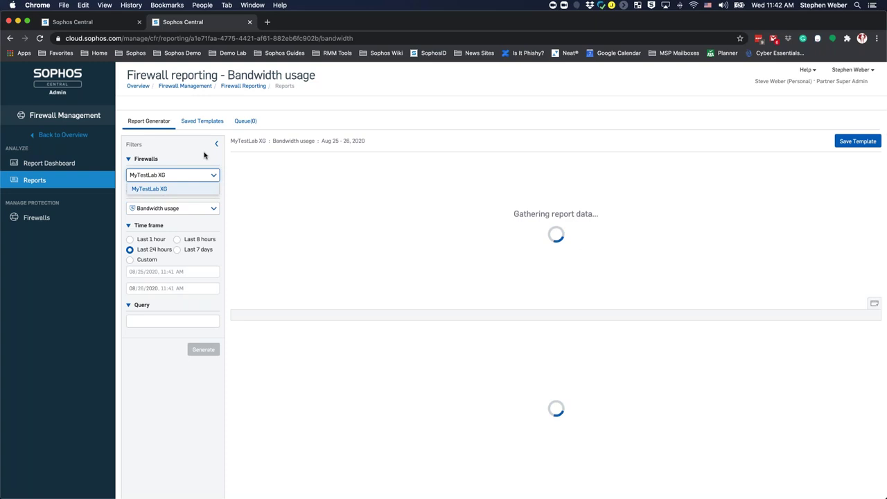
pyautogui.click(204, 156)
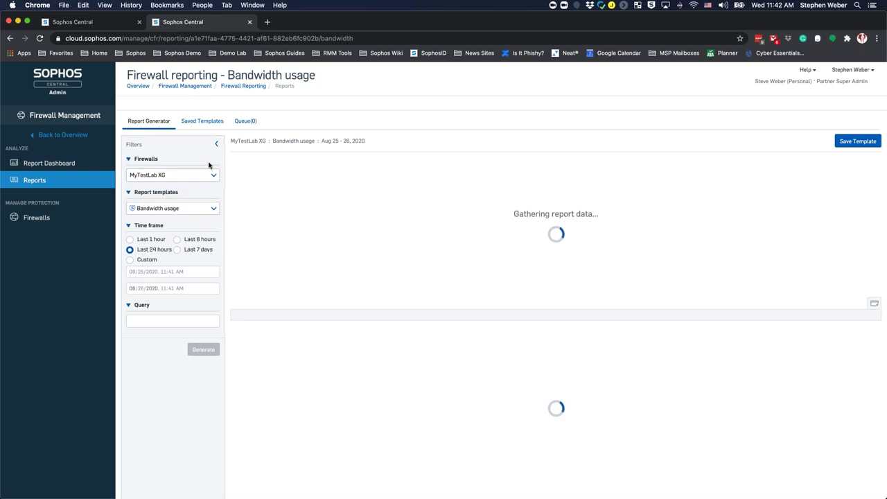
# Browse the report templates and generate the Bandwidth usage report for the last 7 days.
pyautogui.click(215, 210)
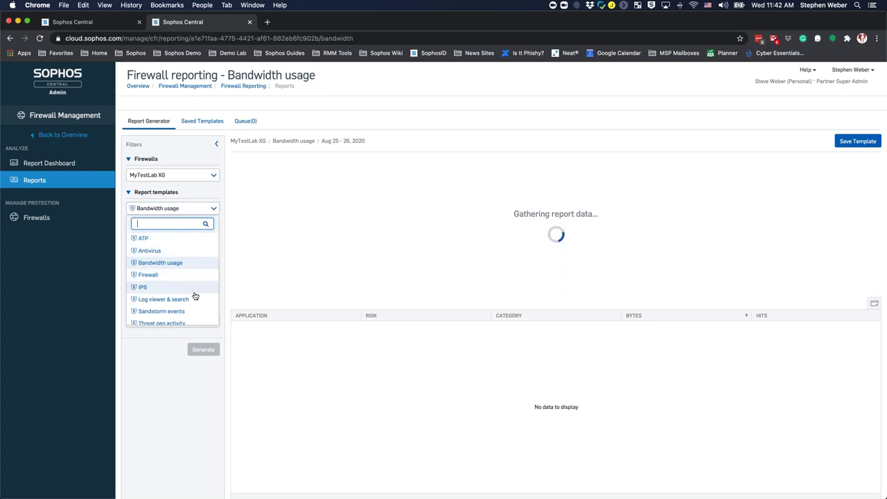
pyautogui.scroll(-5, 196, 296)
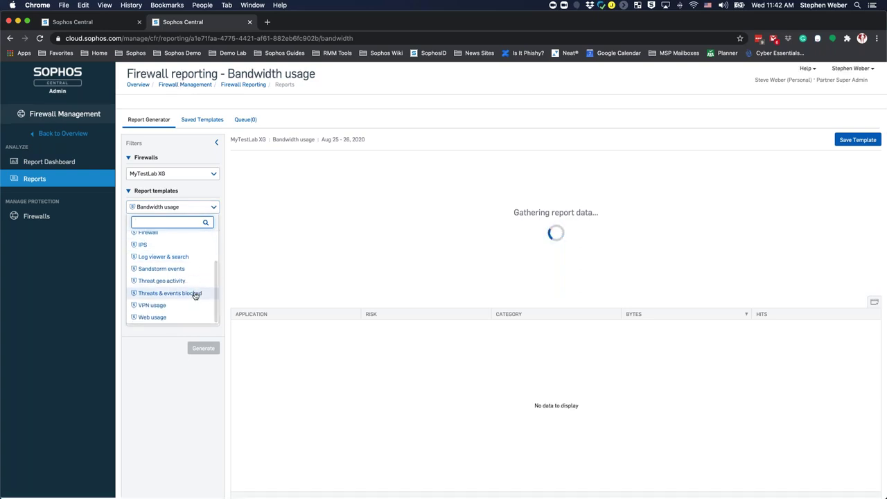
pyautogui.click(187, 393)
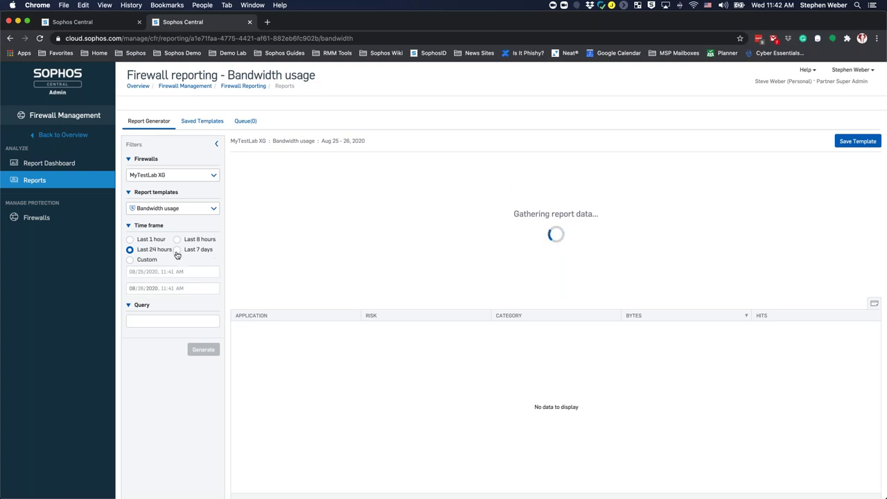
pyautogui.click(176, 250)
pyautogui.click(203, 349)
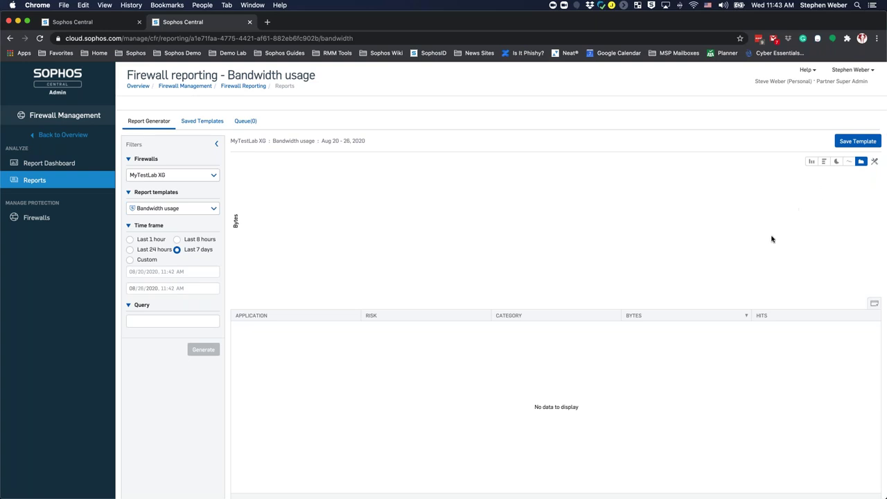
# Examine the available query fields and the column selection options of the Bandwidth usage report.
pyautogui.click(158, 320)
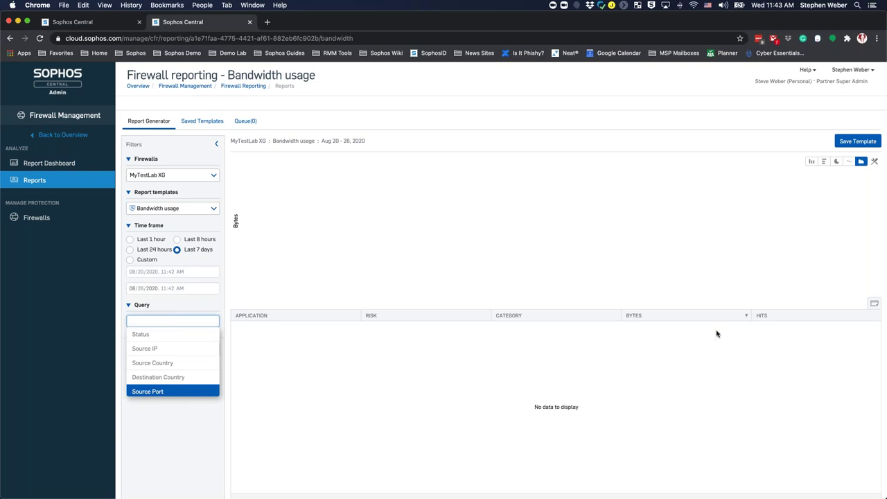
pyautogui.click(171, 424)
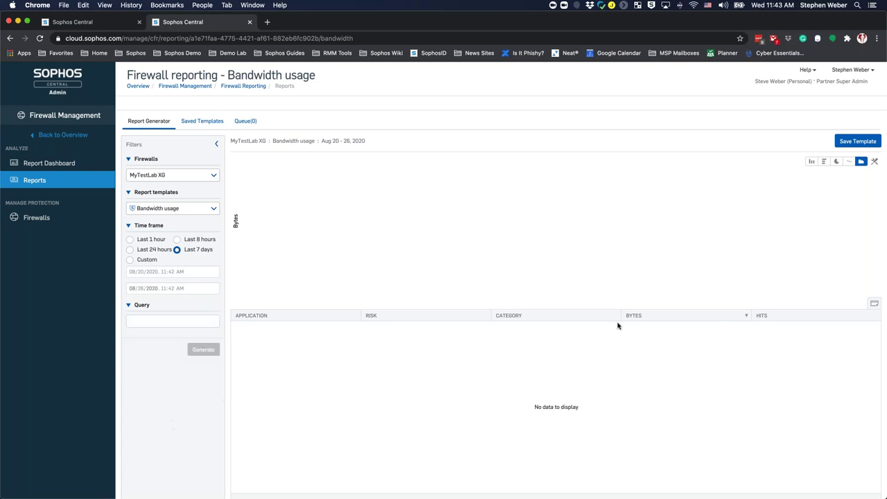
pyautogui.click(875, 305)
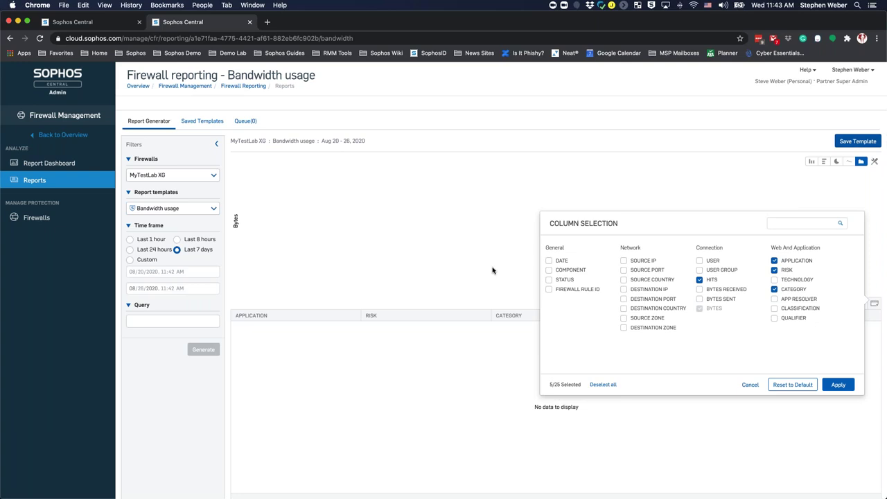
pyautogui.click(330, 94)
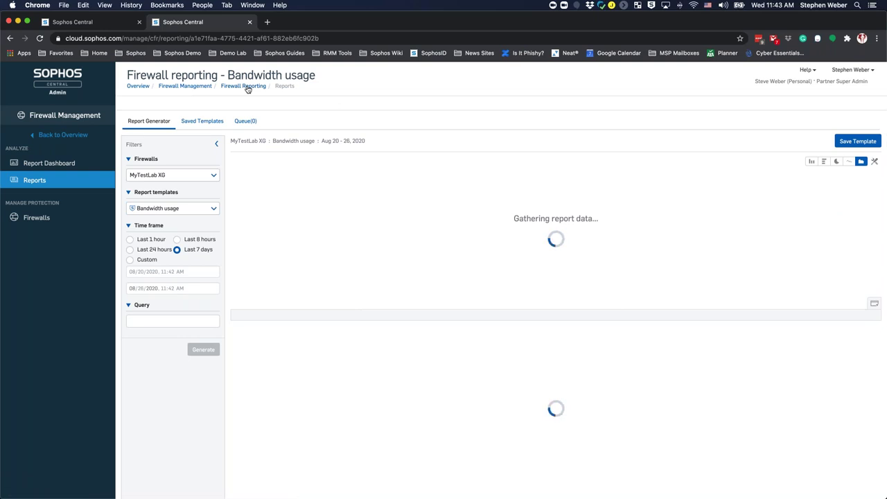
# View the Godlike XG 125 firewall's control center from the managed firewalls list, and return to Firewall Management.
pyautogui.click(196, 88)
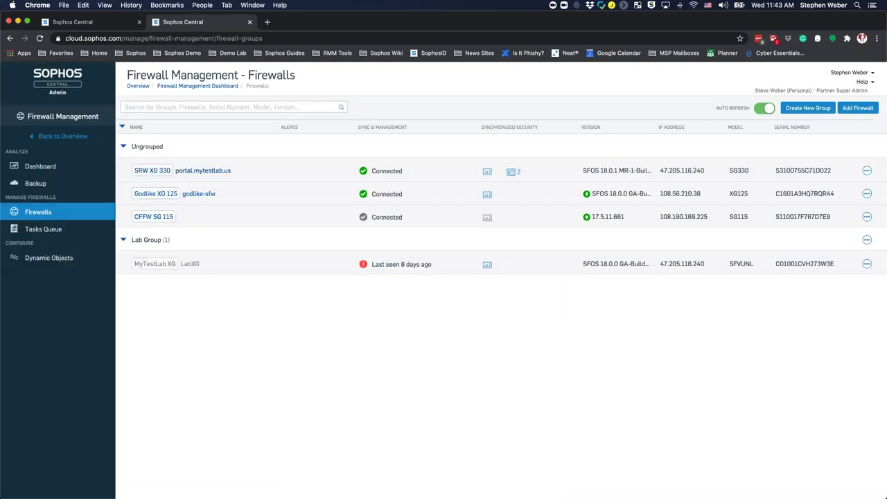
pyautogui.click(190, 196)
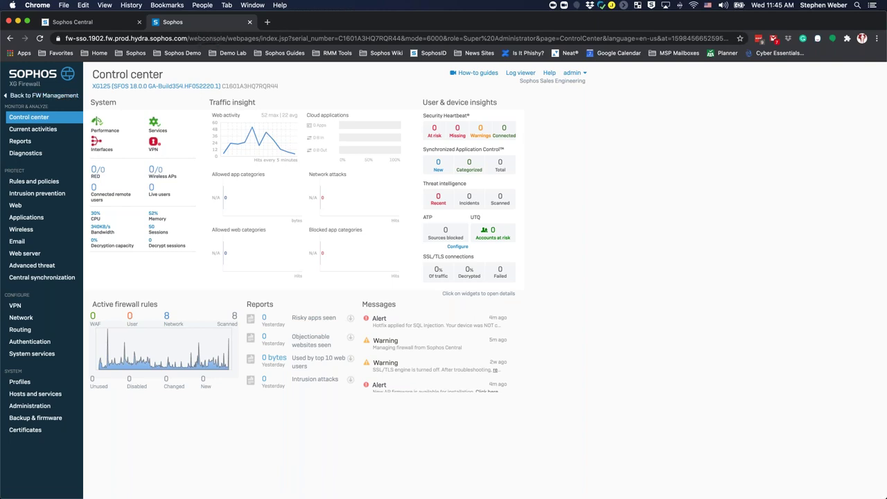
pyautogui.click(60, 96)
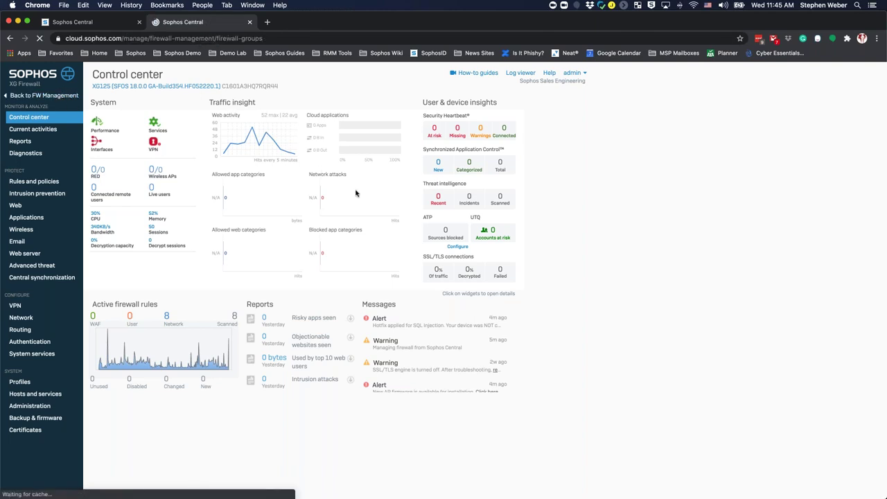